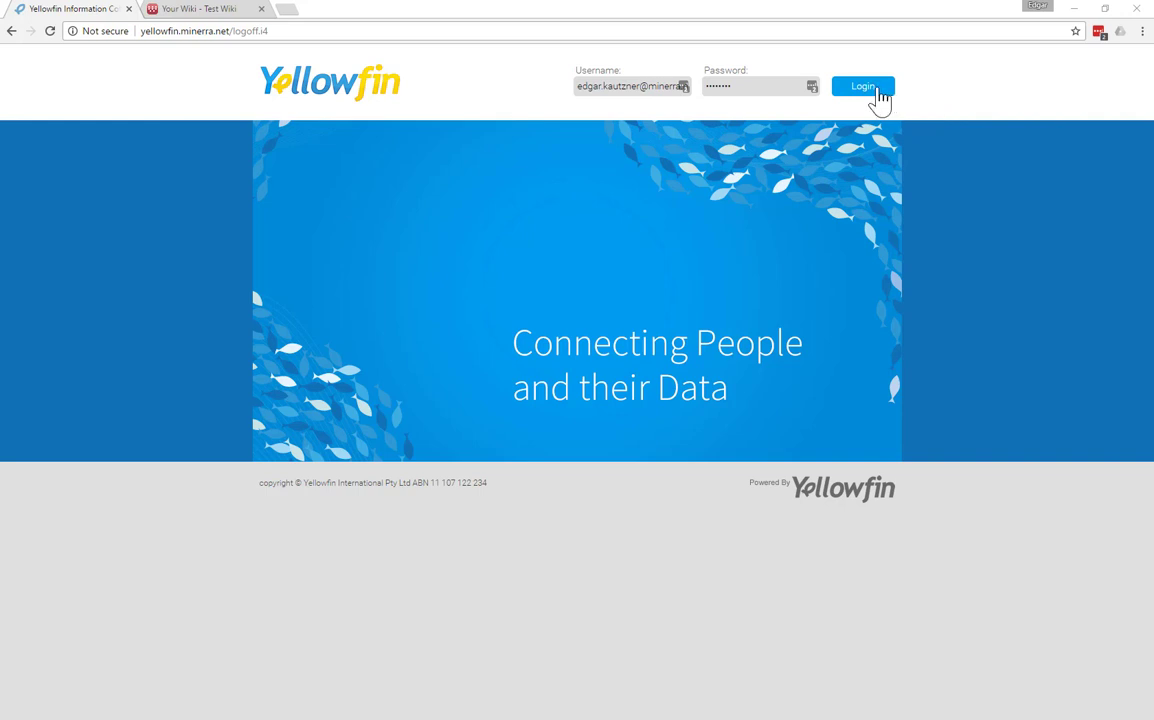
Sign in to Yellowfin with the entered credentials and log into the client organisation
left_click(880, 89)
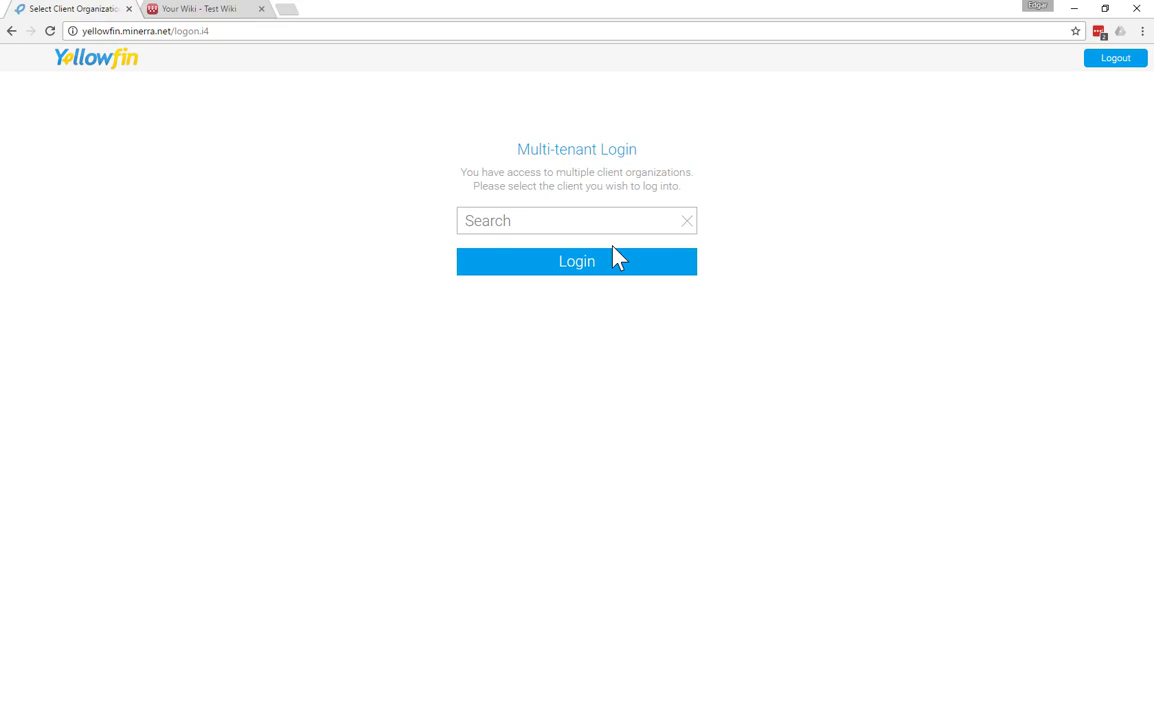
left_click(614, 264)
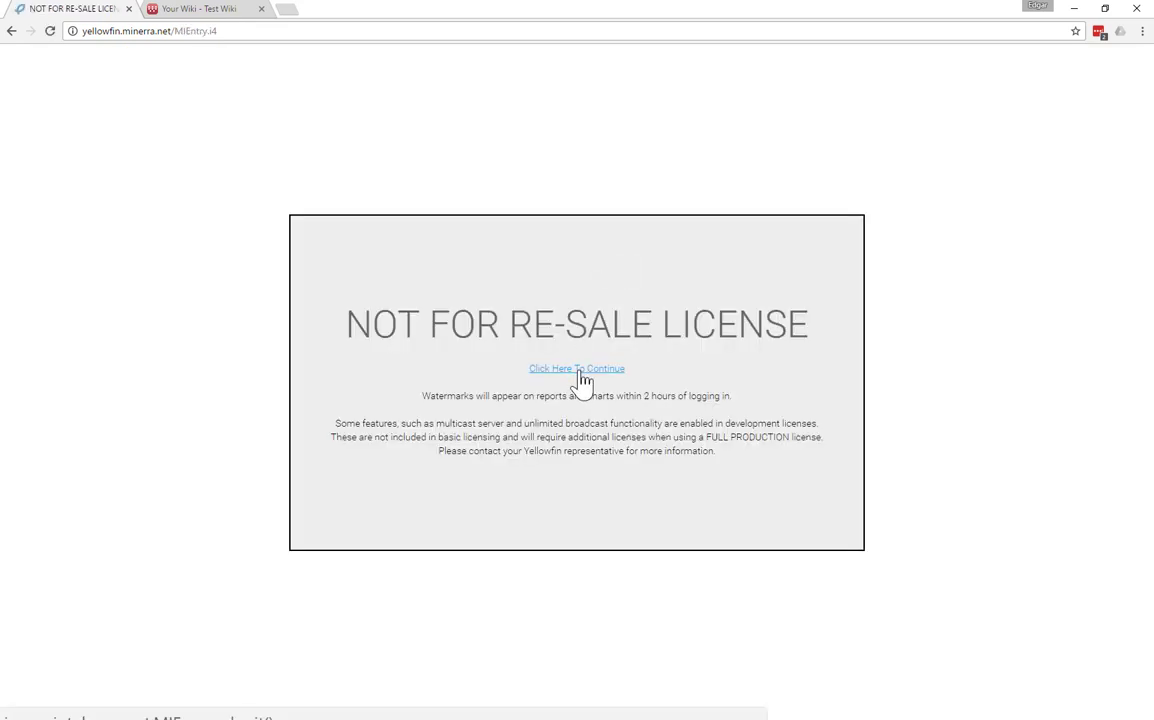
Continue past the Not For Re-Sale licence notice to the Store Performance dashboard
left_click(580, 370)
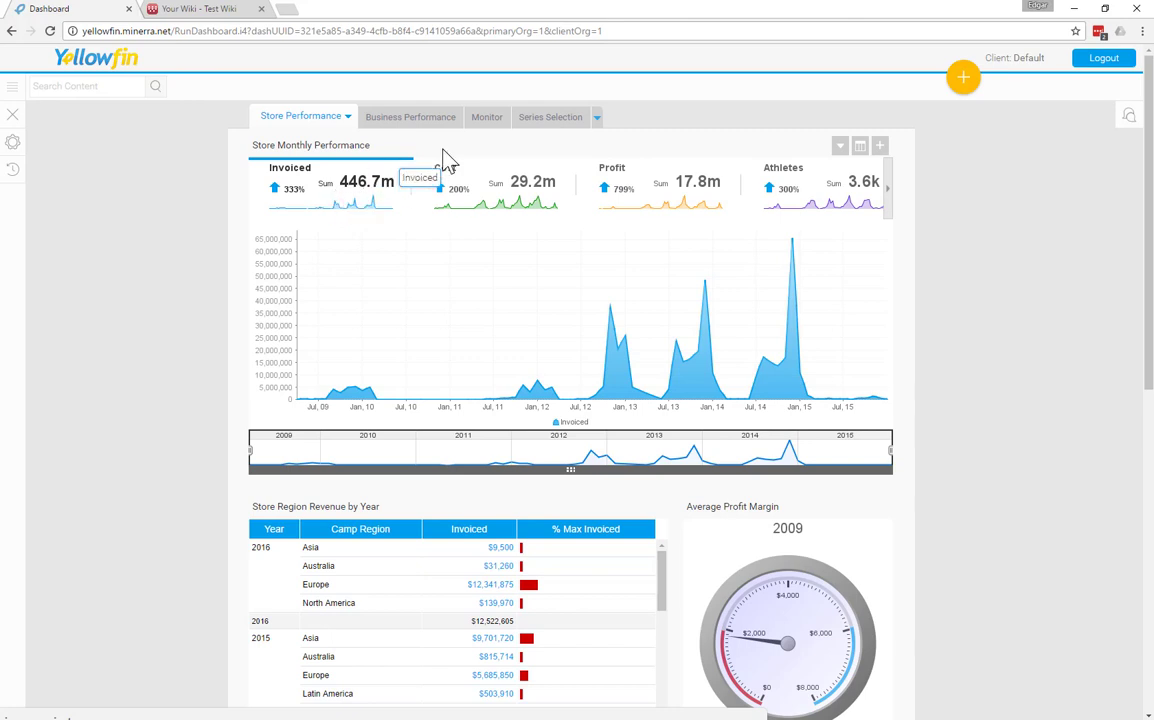
Switch the monthly chart through Cost to Profit and narrow its timeline to start in late 2012
left_click(505, 195)
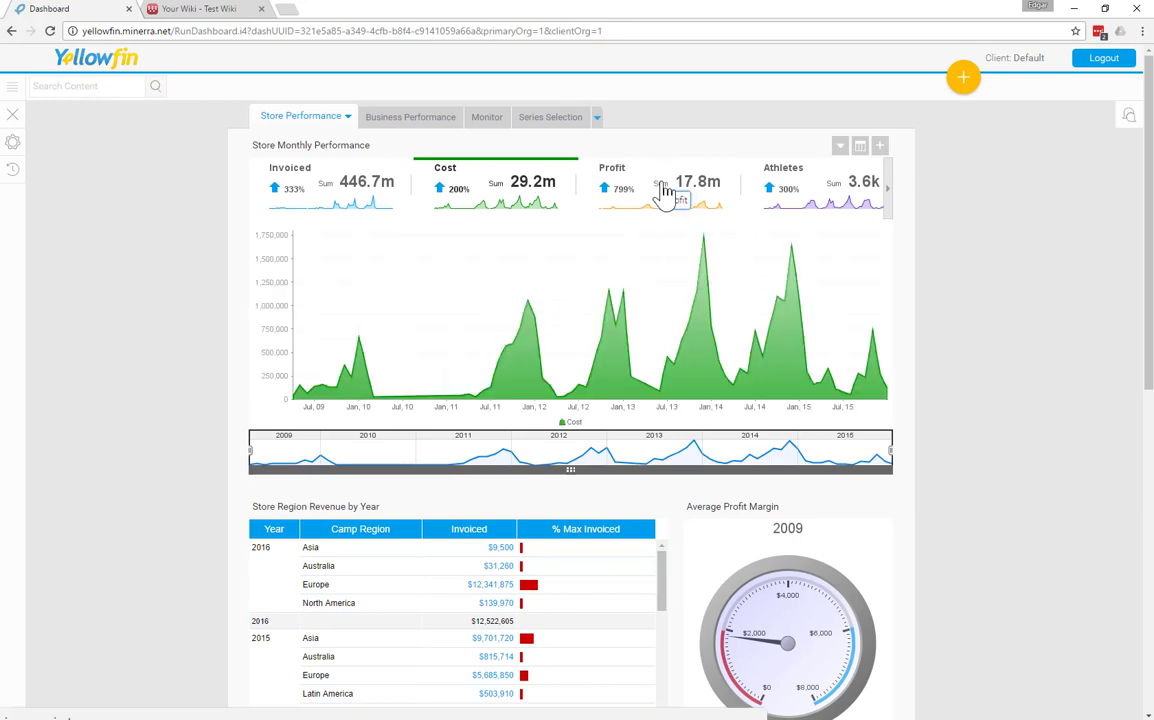
left_click(663, 193)
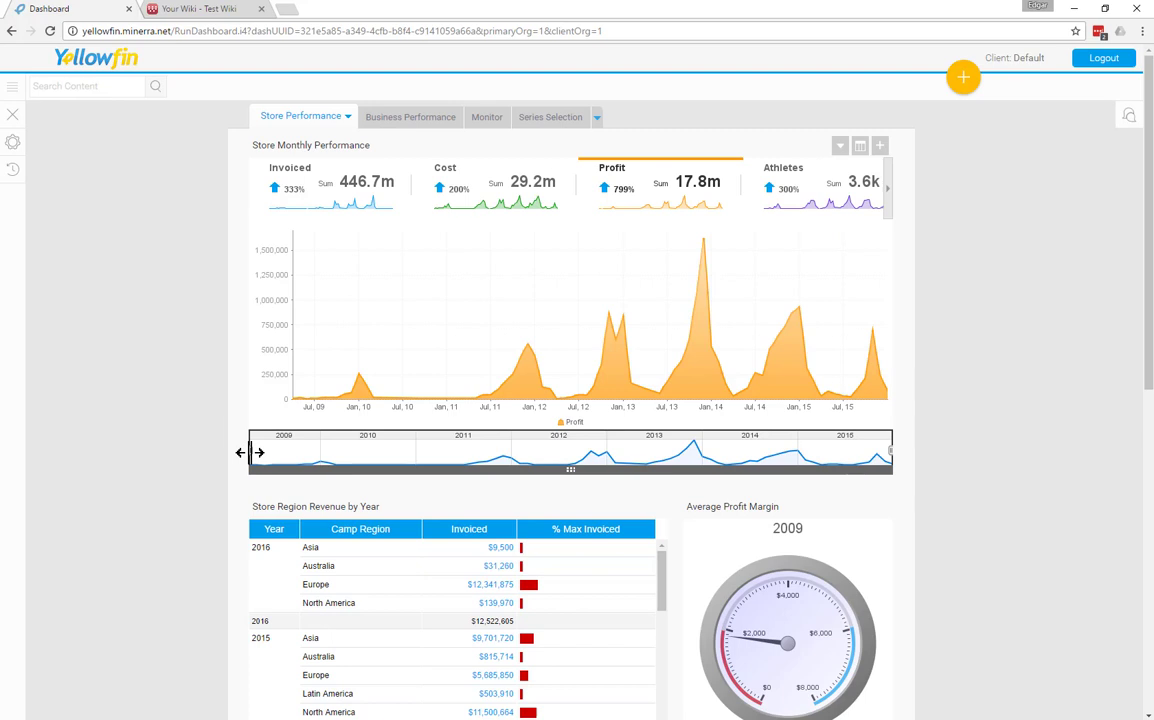
left_click_drag(249, 452, 608, 466)
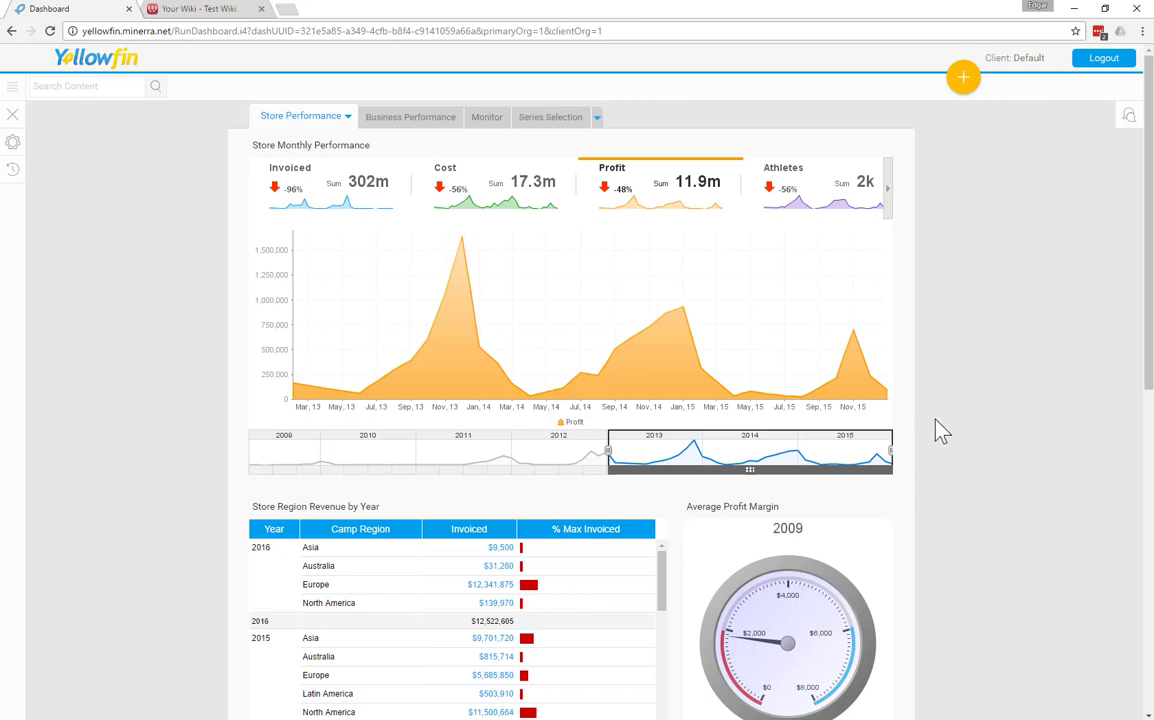
mouse_move(883, 158)
left_click(860, 150)
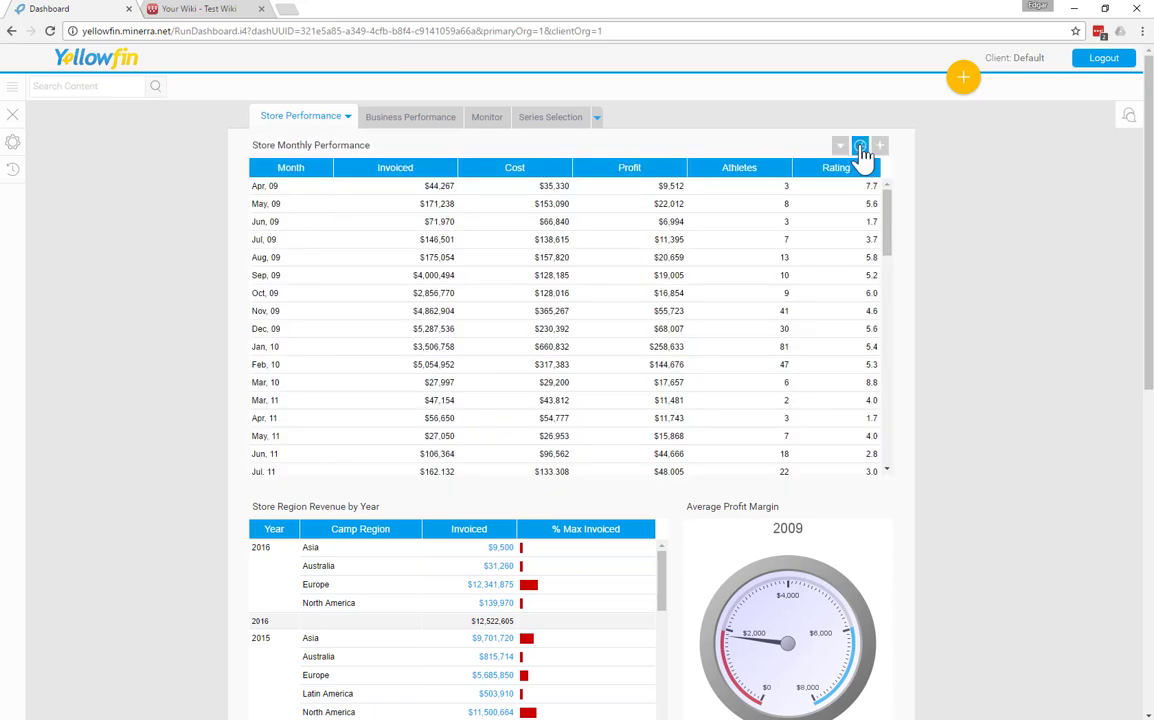
left_click(860, 150)
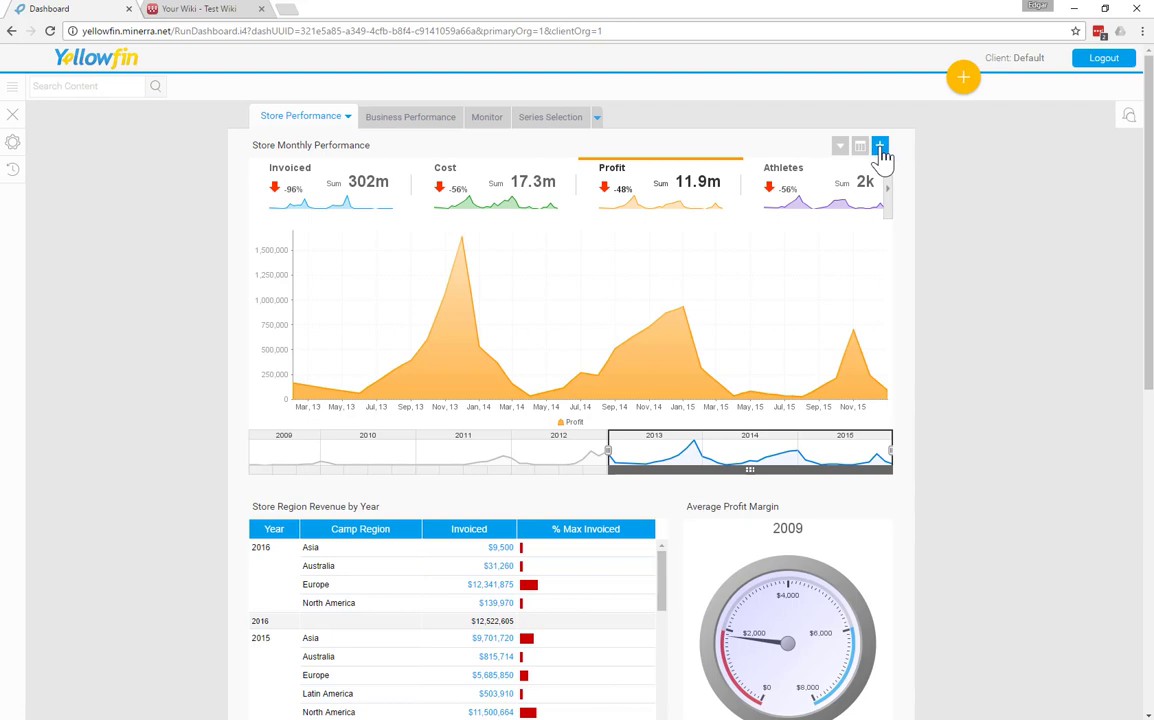
Maximize the Store Monthly Performance report and copy its JavaScript embed code from Share > Embed
left_click(880, 147)
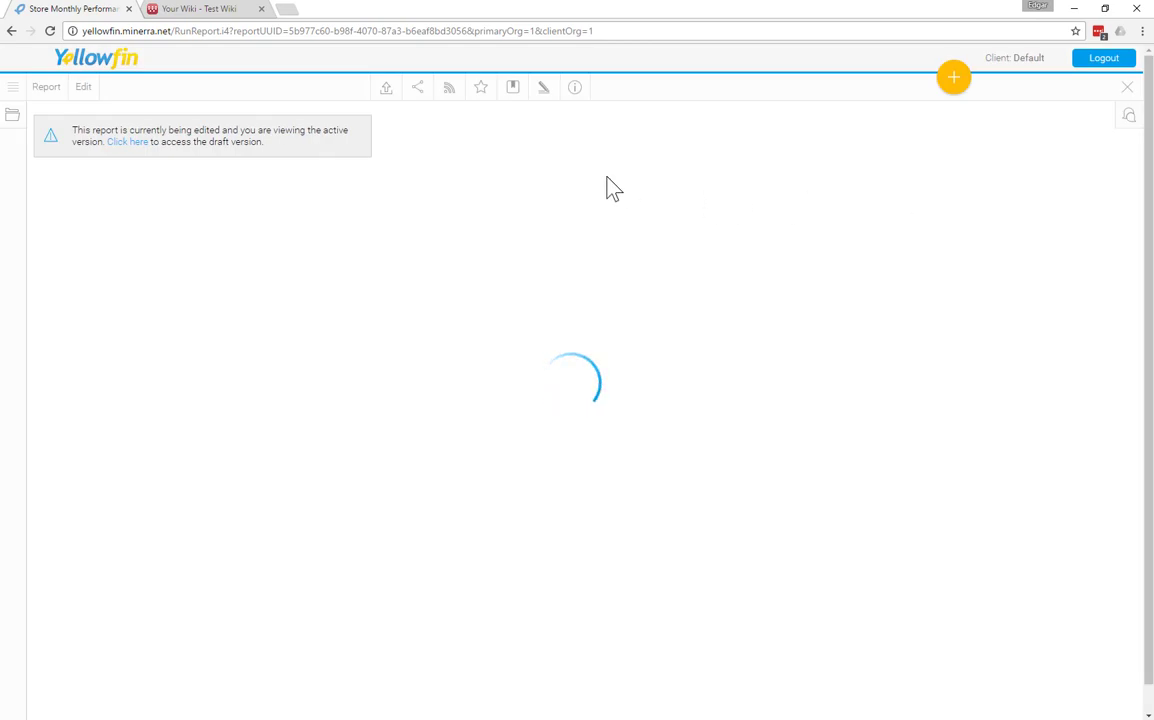
left_click(418, 90)
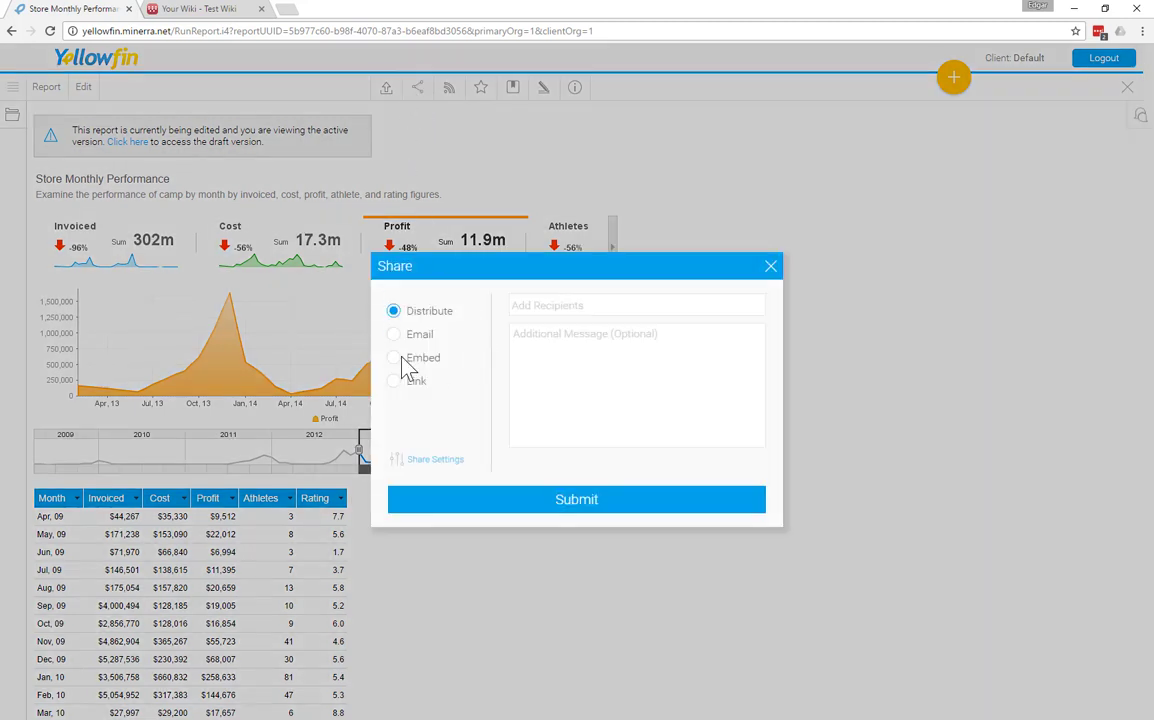
left_click(395, 359)
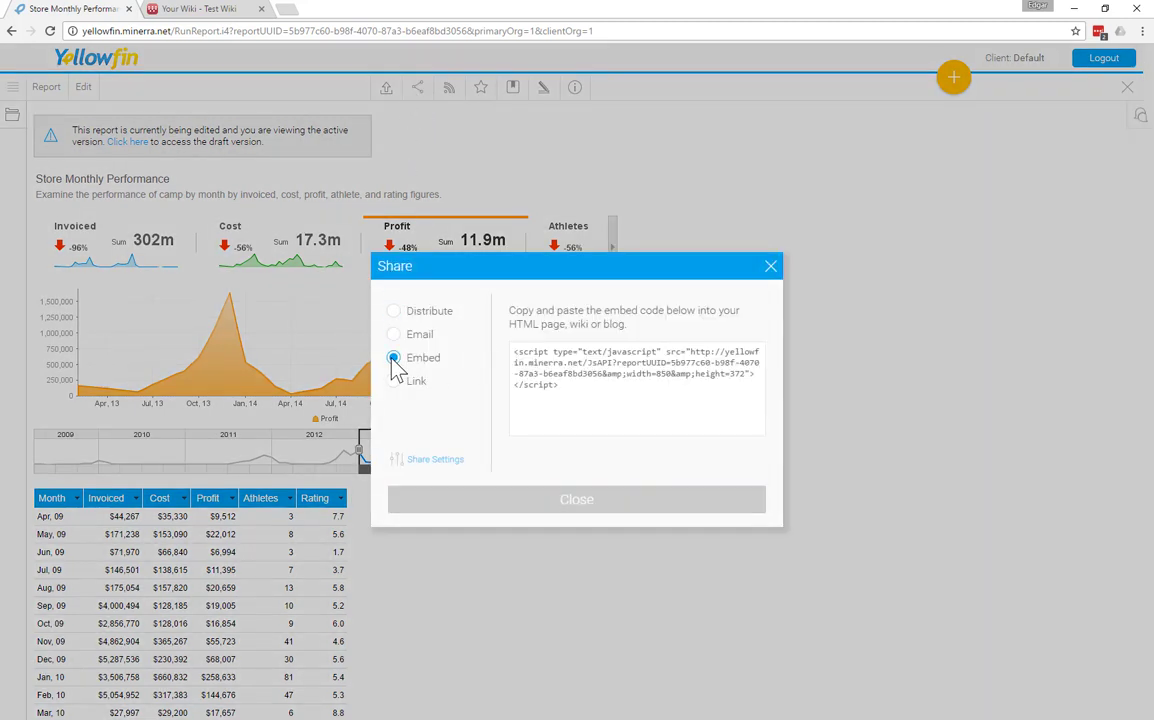
left_click(581, 364)
key("ctrl+c")
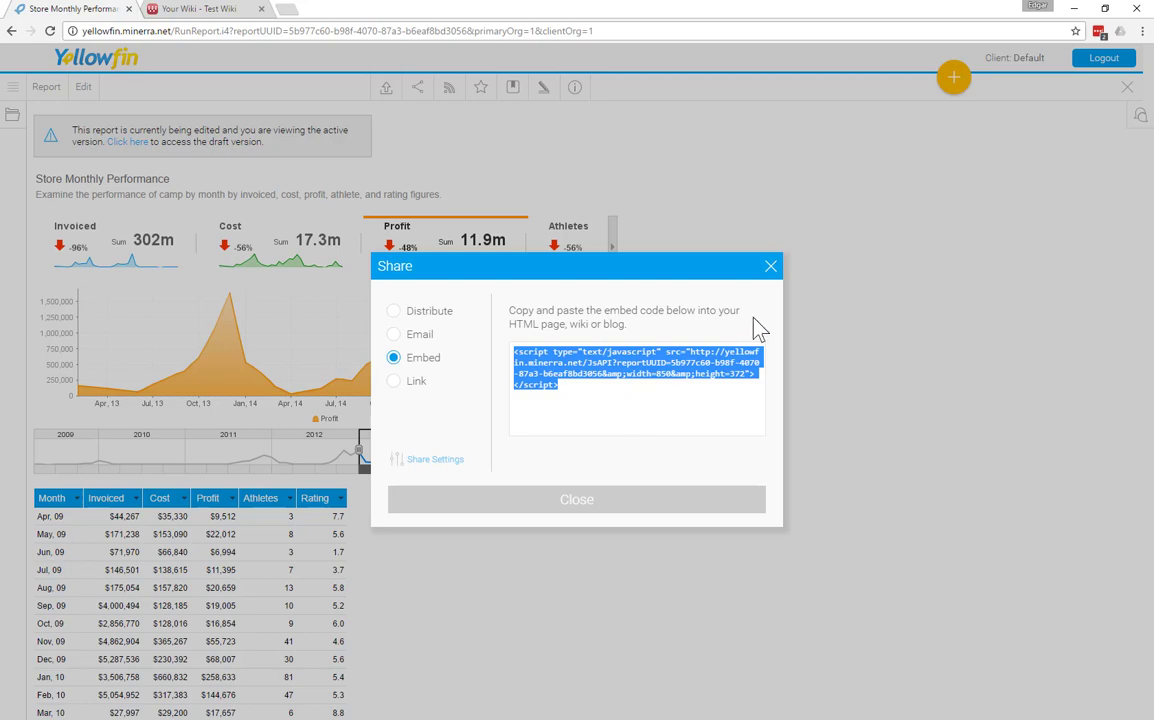
left_click(770, 267)
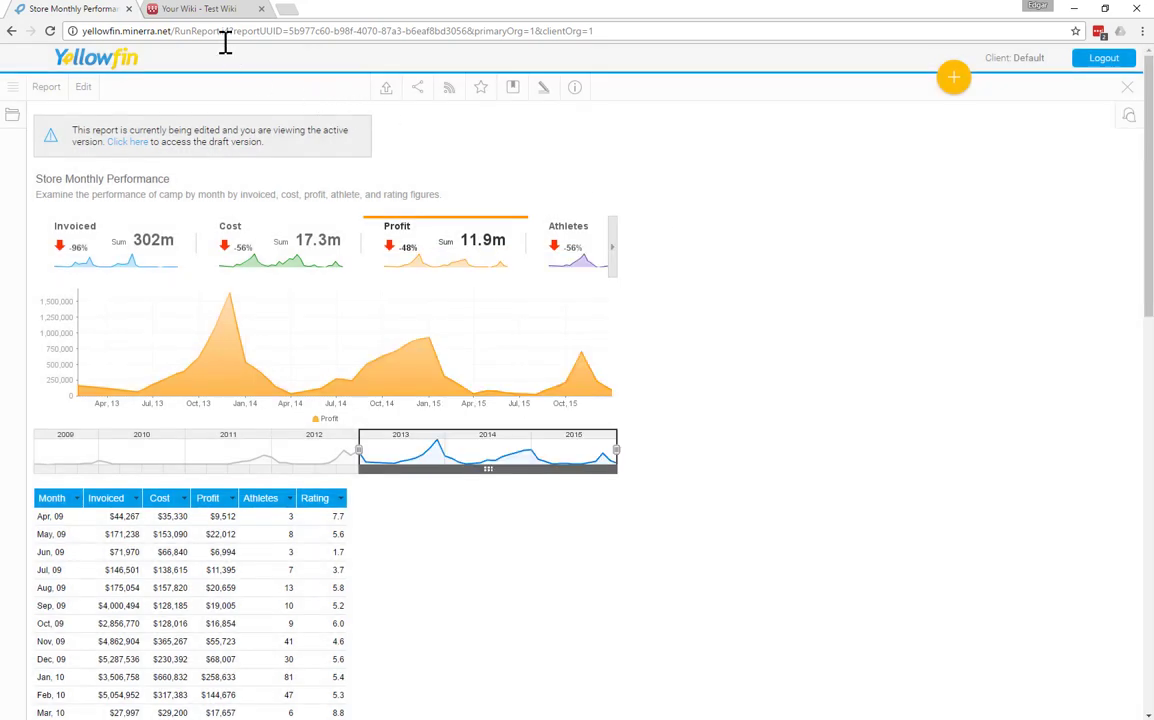
Edit the Wikidot home page and paste the Yellowfin embed script into a new html block
left_click(208, 10)
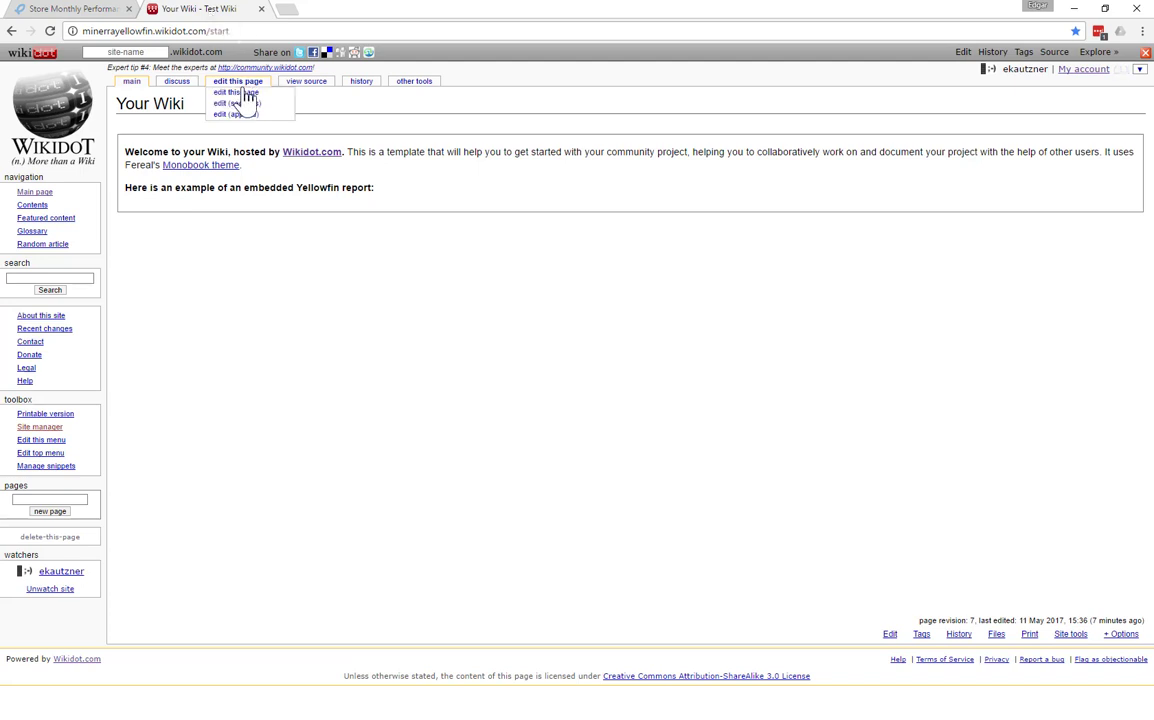
left_click(245, 105)
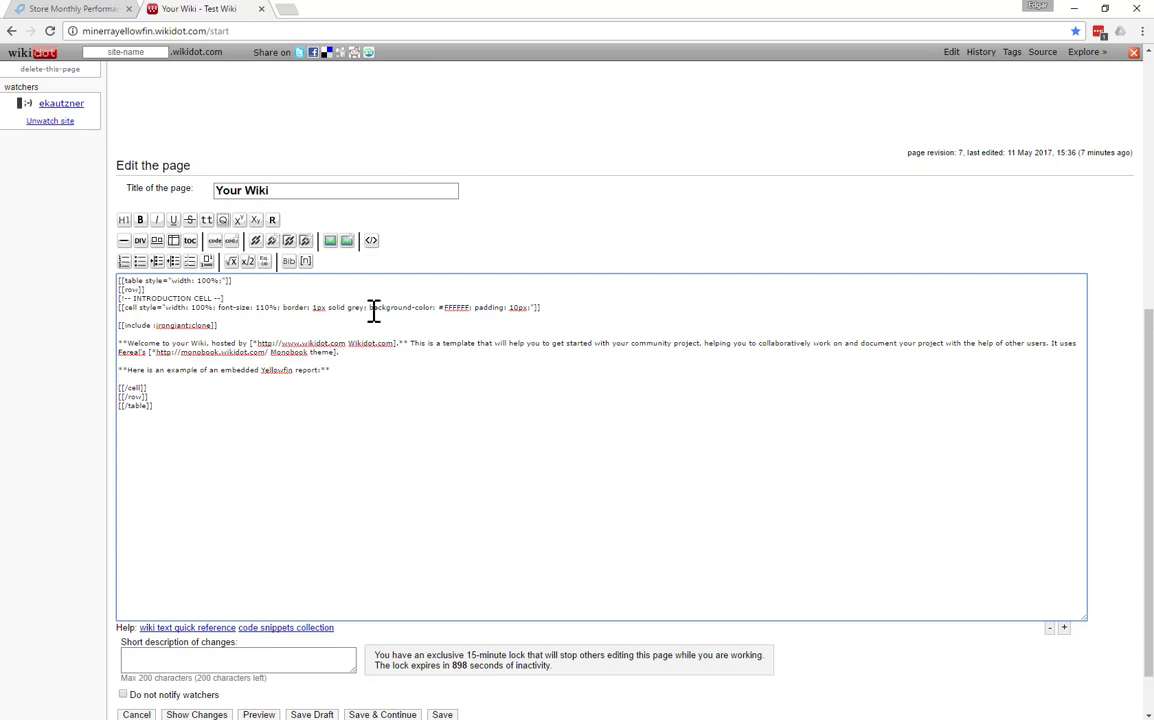
left_click(371, 240)
key("ctrl+v")
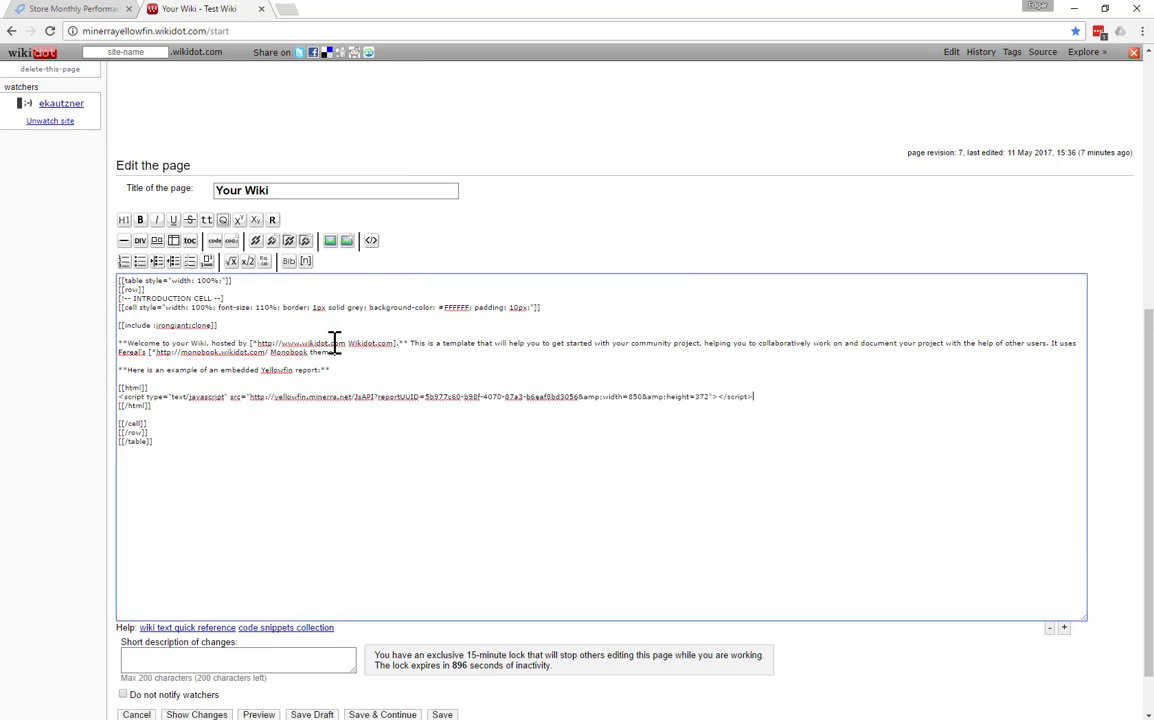
scroll(402, 400, "down", 1)
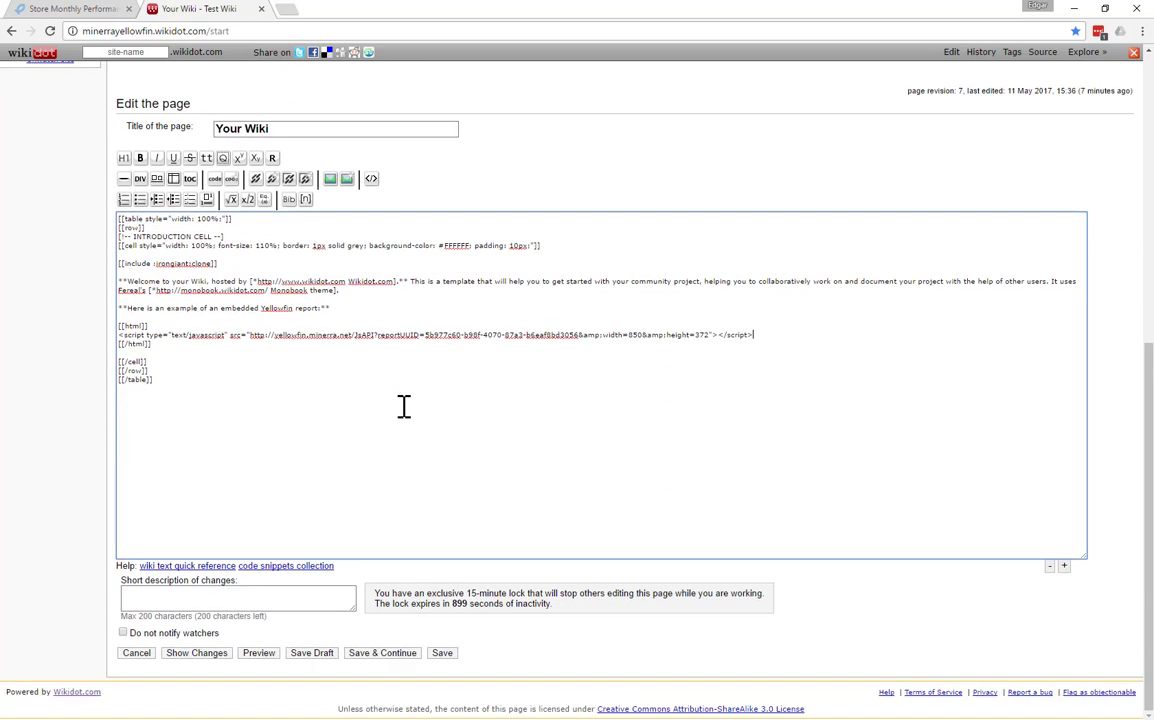
Preview the wiki page, narrow the embedded chart to 2013 onward, show Athletes, and toggle table and chart views
left_click(258, 653)
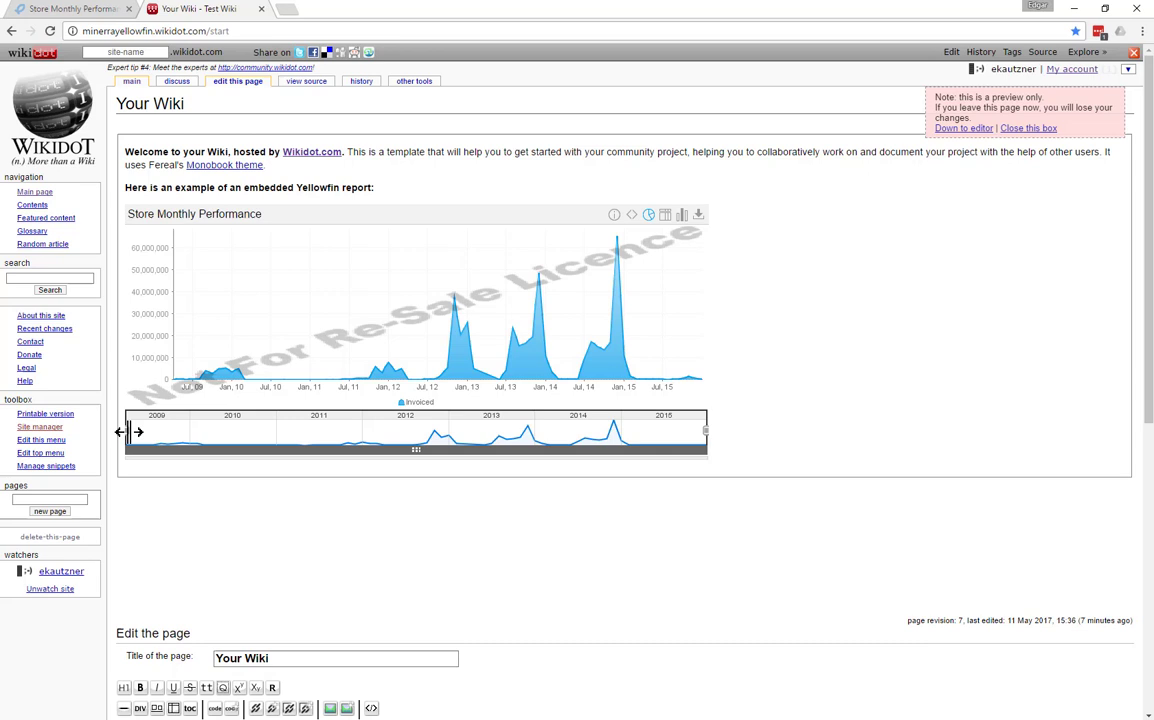
left_click_drag(128, 432, 470, 429)
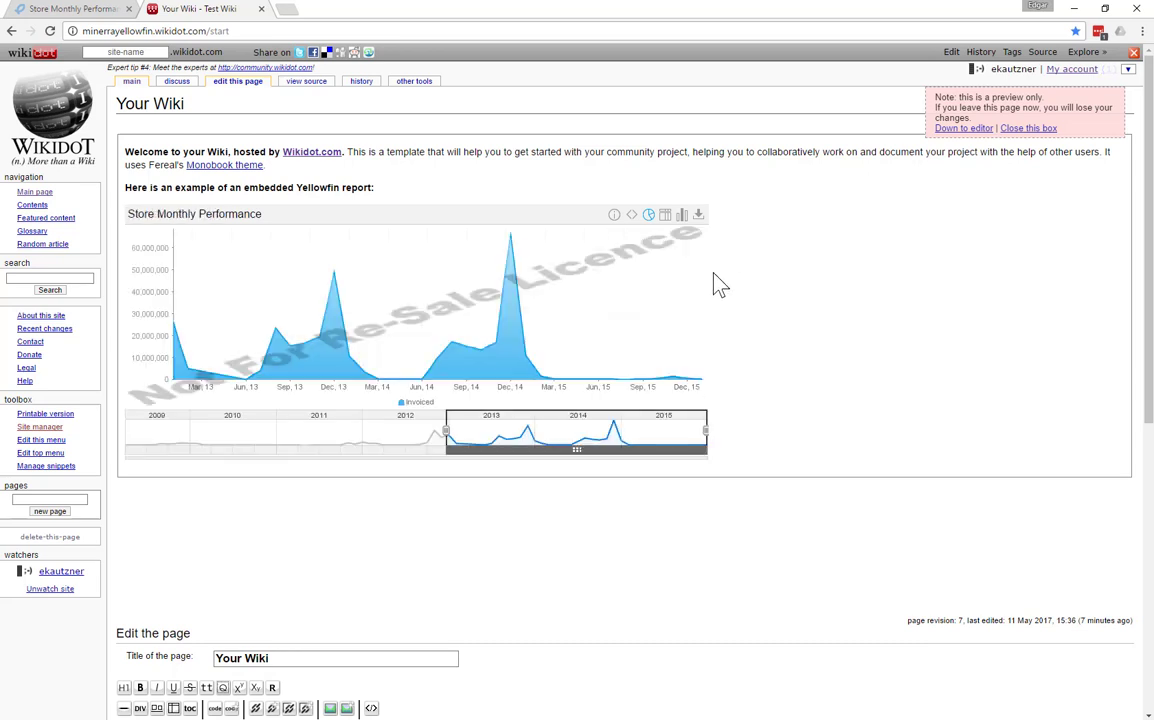
left_click(681, 214)
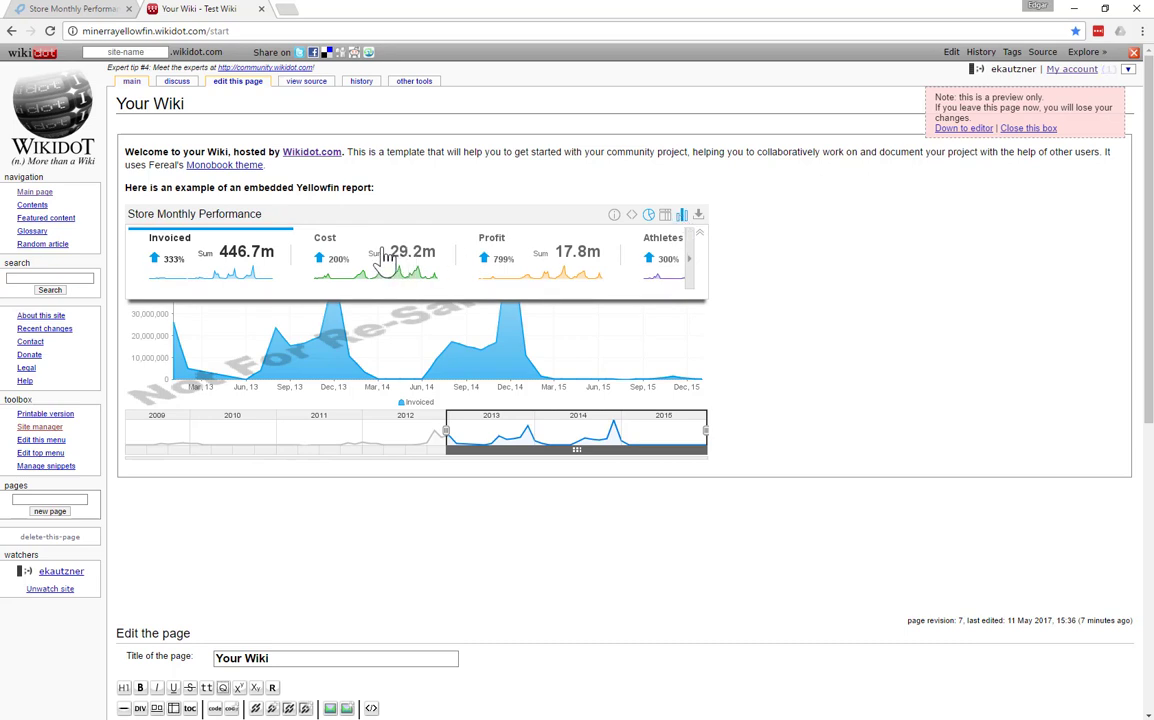
left_click(660, 258)
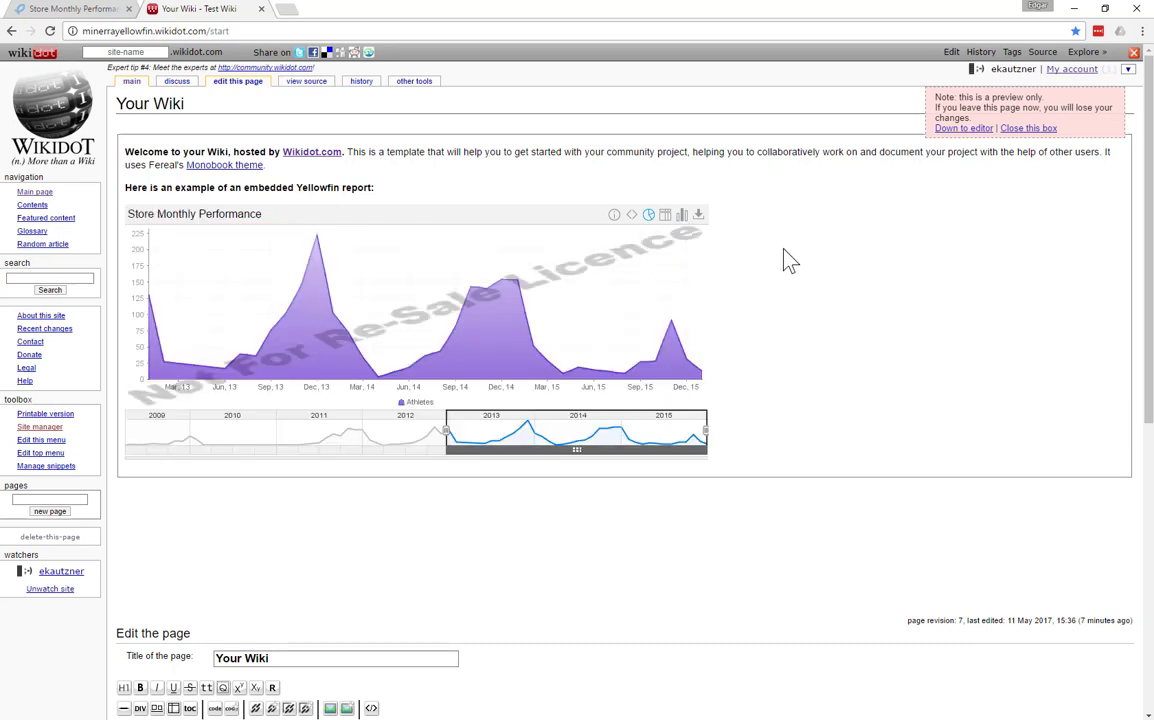
left_click(665, 216)
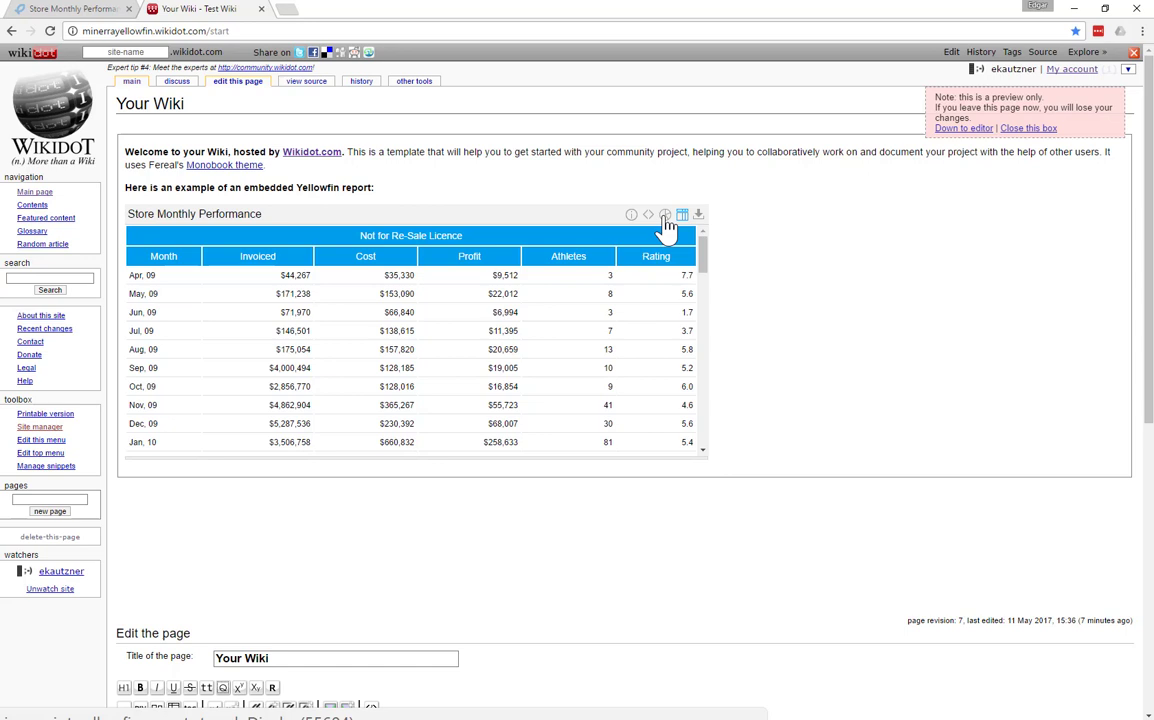
left_click(665, 217)
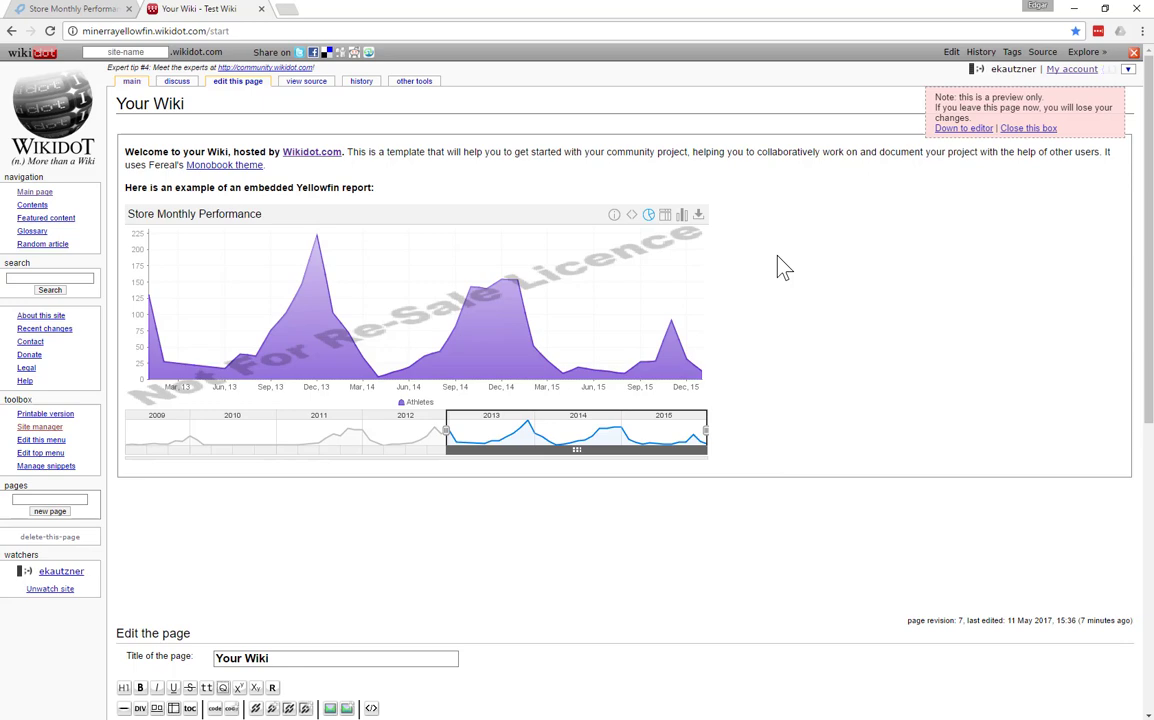
Close the report and copy the whole Store Performance dashboard's embed code from its tab's Share > Embed
left_click(85, 10)
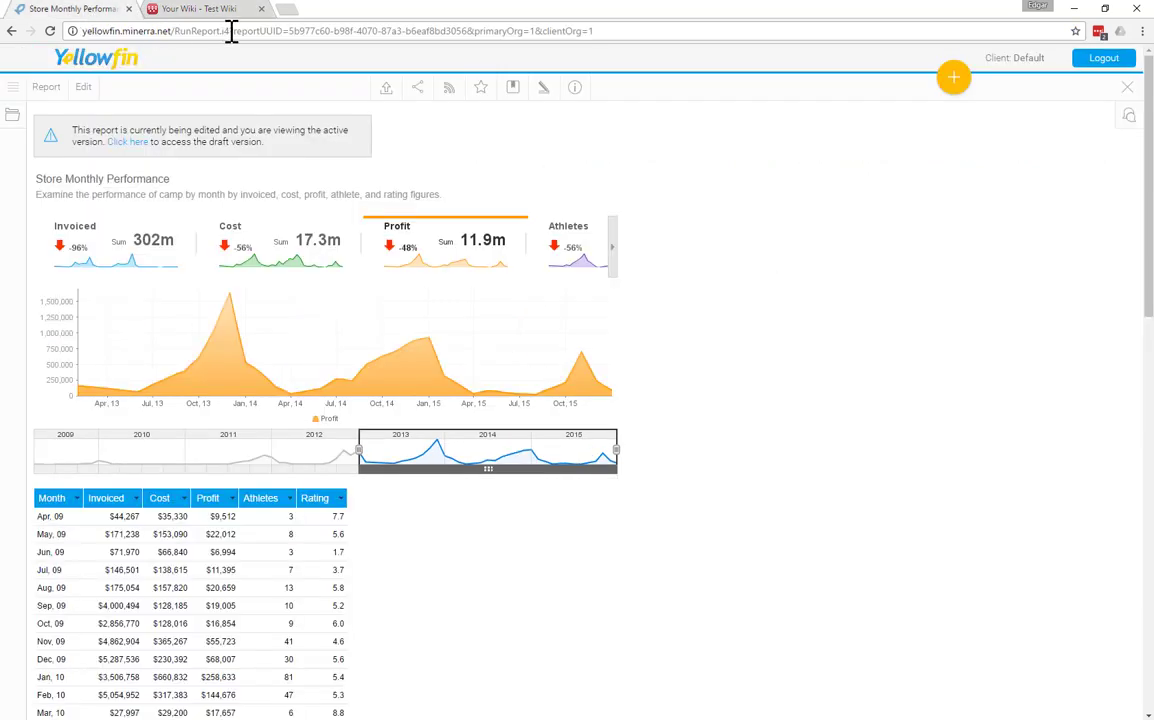
left_click(1128, 88)
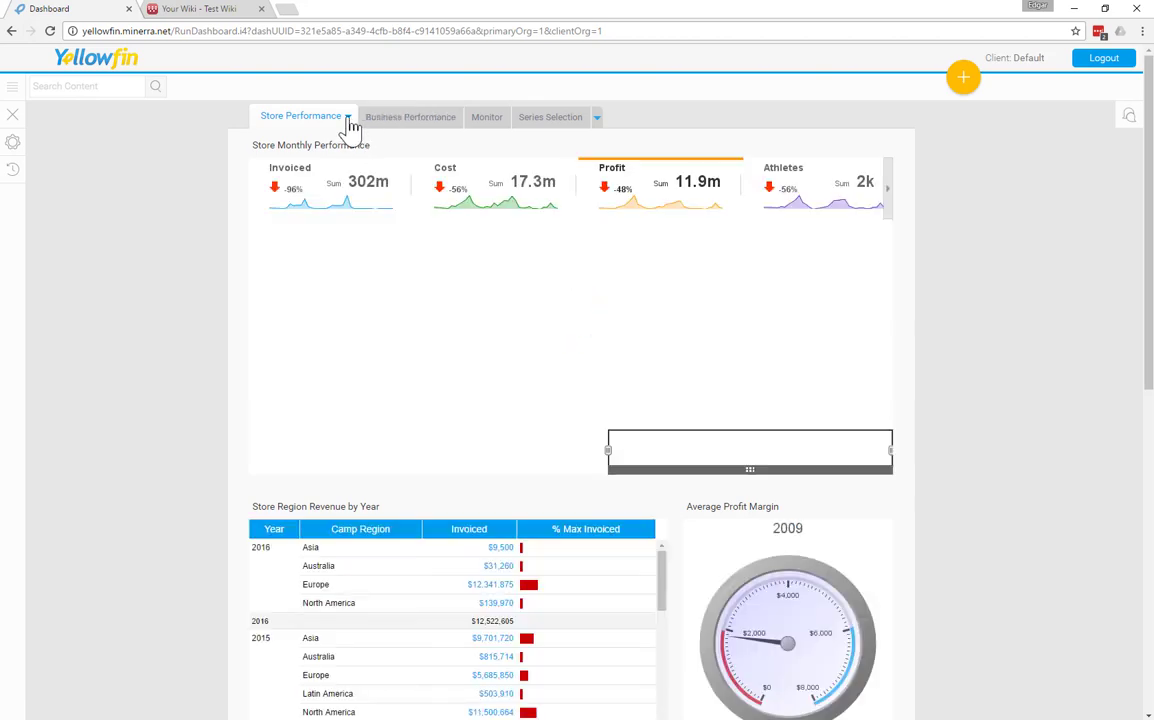
left_click(348, 118)
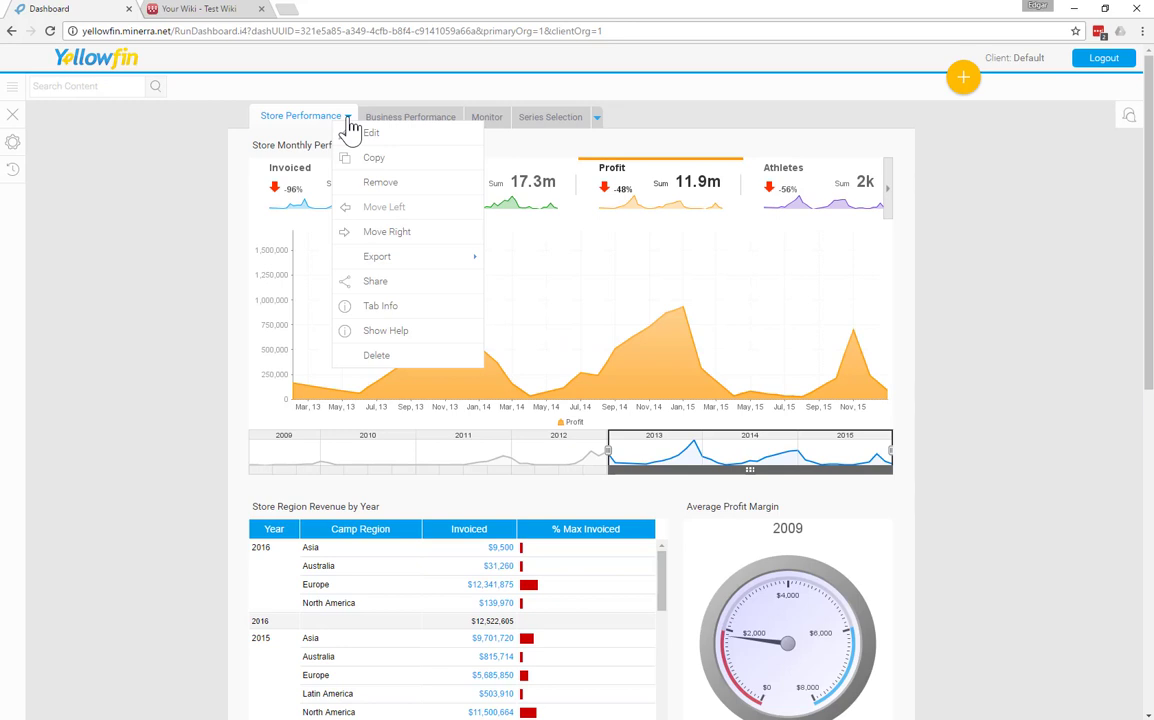
mouse_move(394, 262)
left_click(401, 285)
left_click(422, 358)
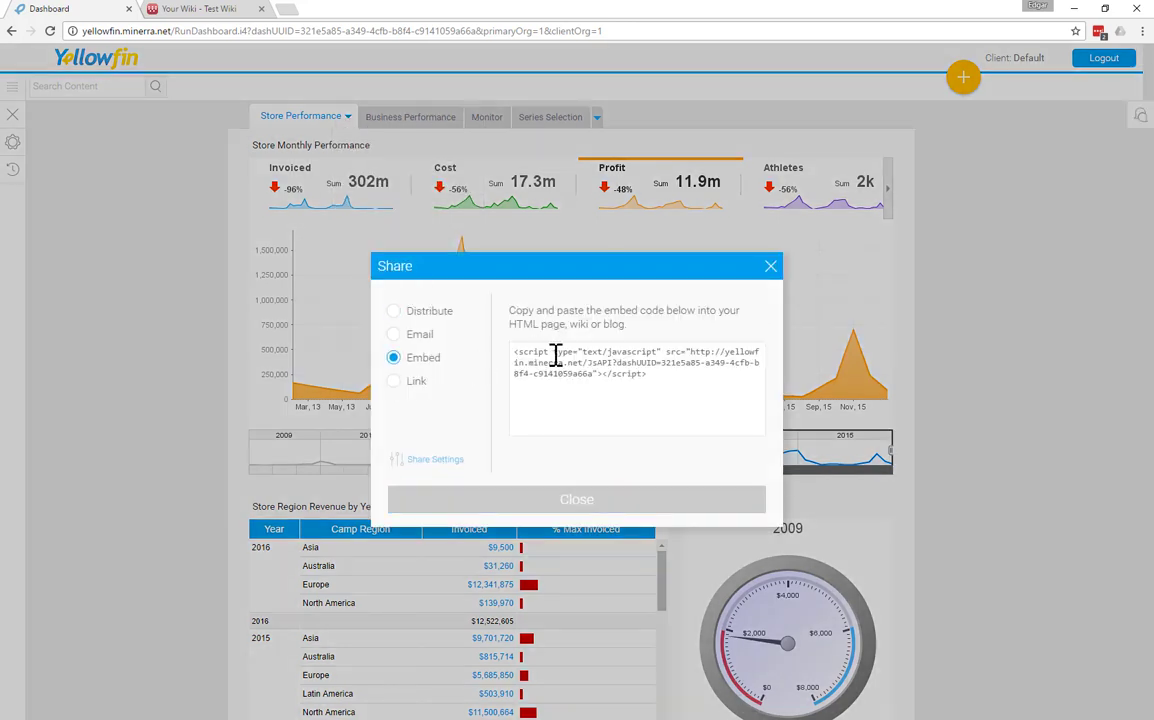
left_click(683, 418)
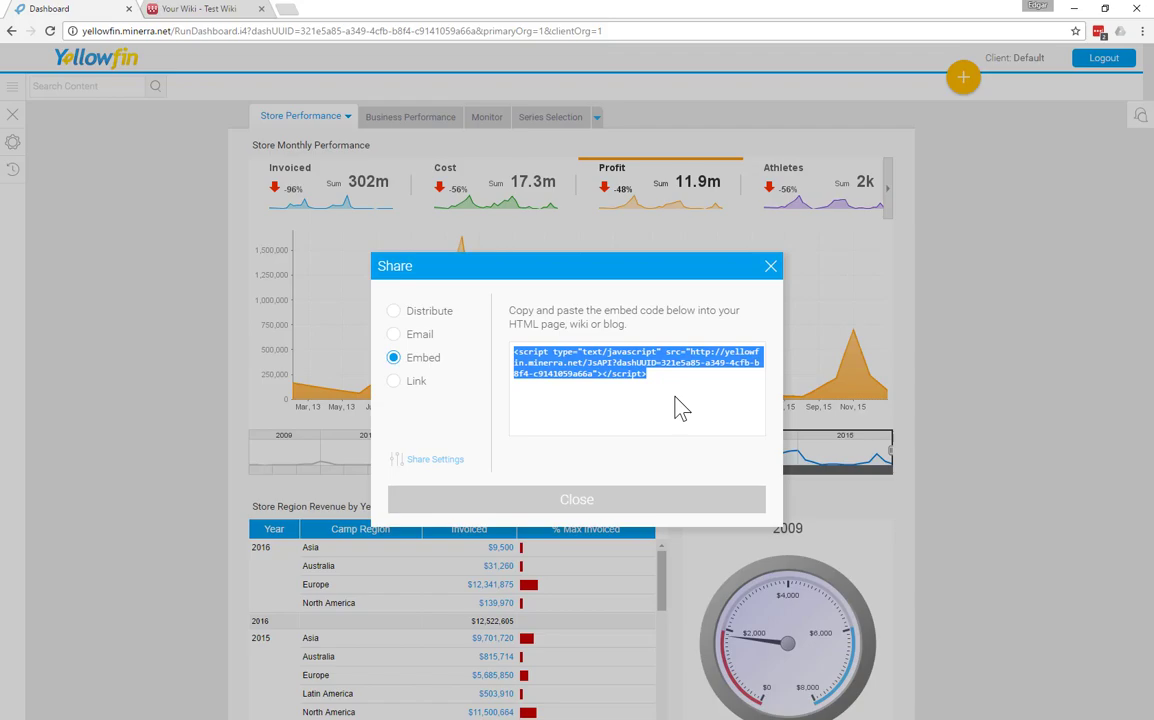
Return to the 'Your Wiki - Test Wiki' preview showing the embedded report
left_click(216, 12)
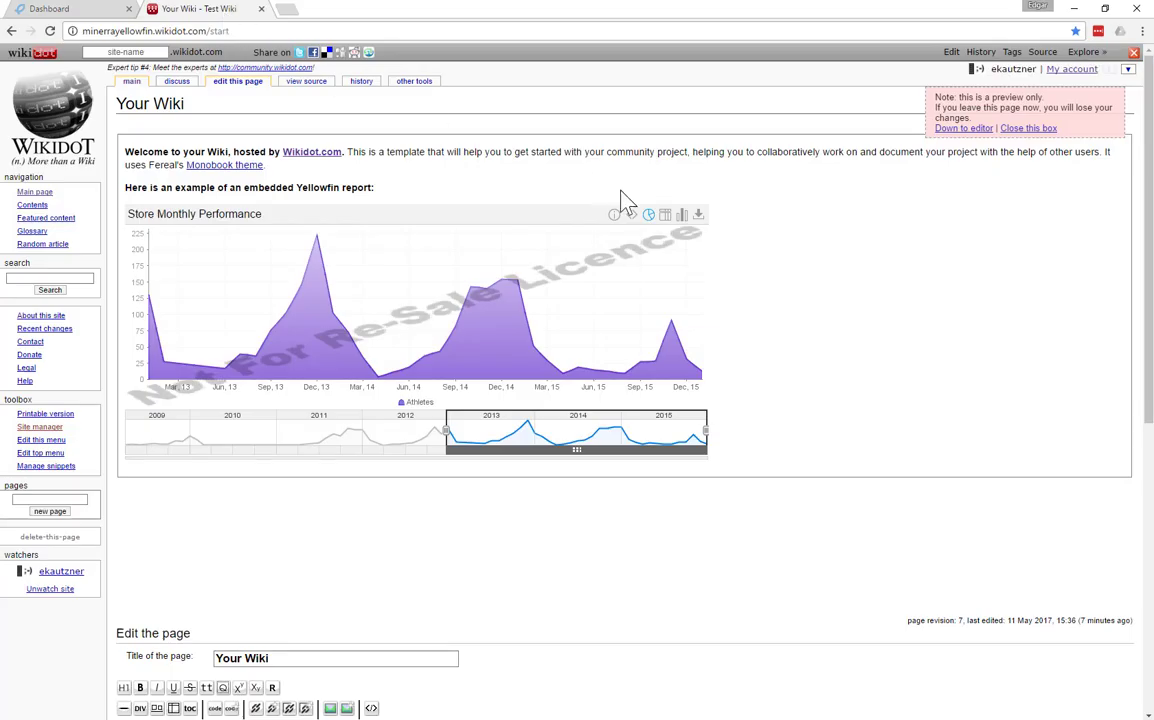